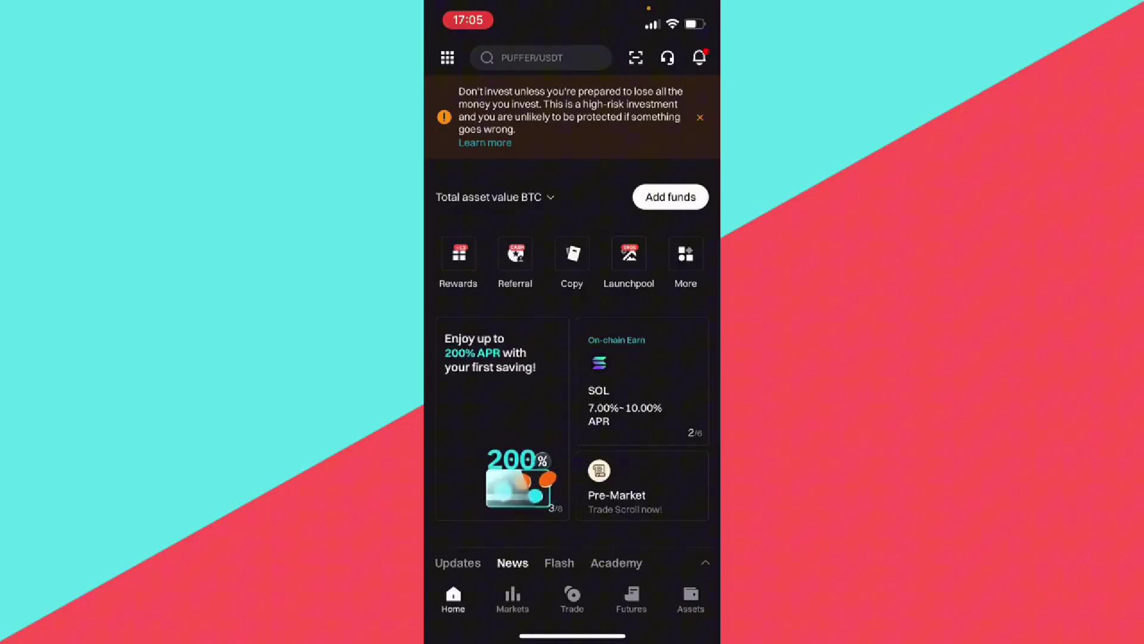
Show the Assets overview with total balance, returning Home once and reopening Assets.
click(690, 600)
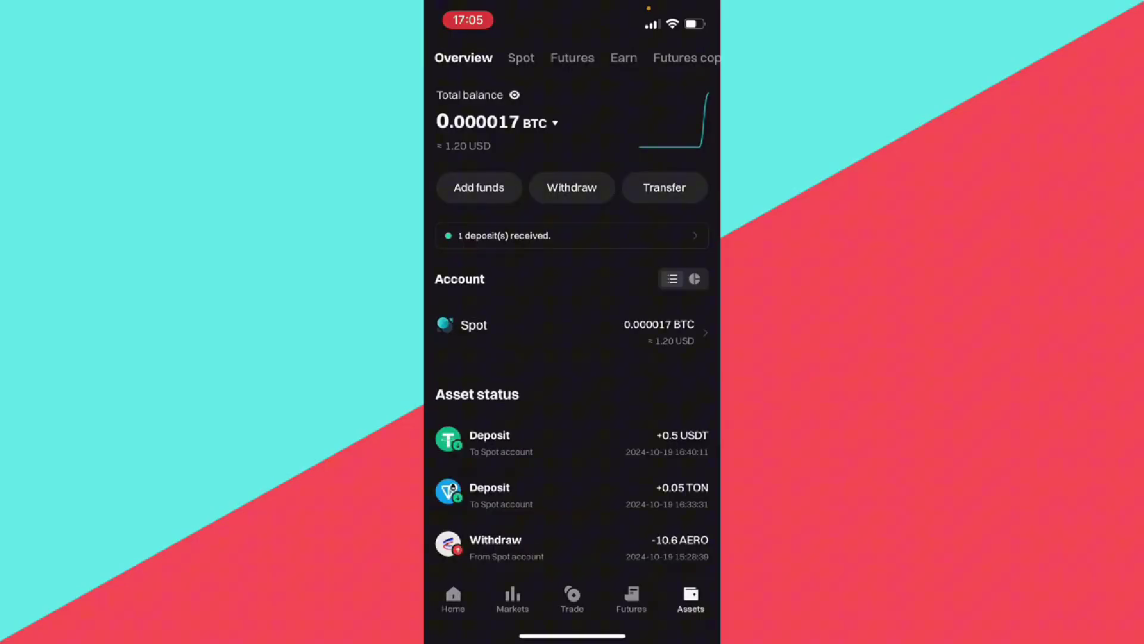
click(453, 599)
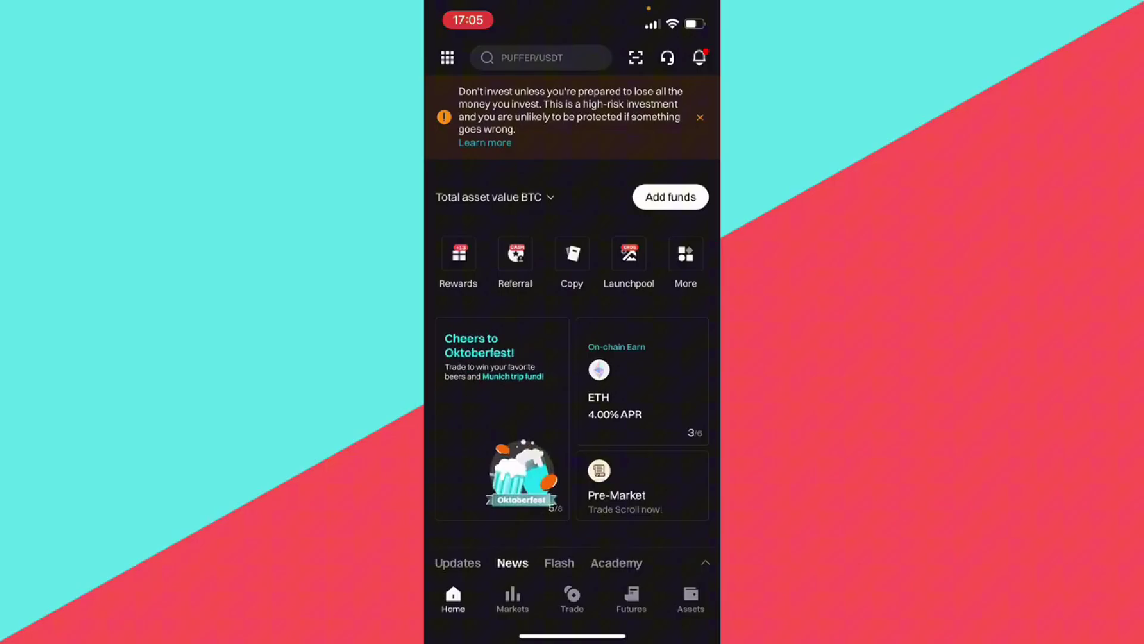
click(690, 599)
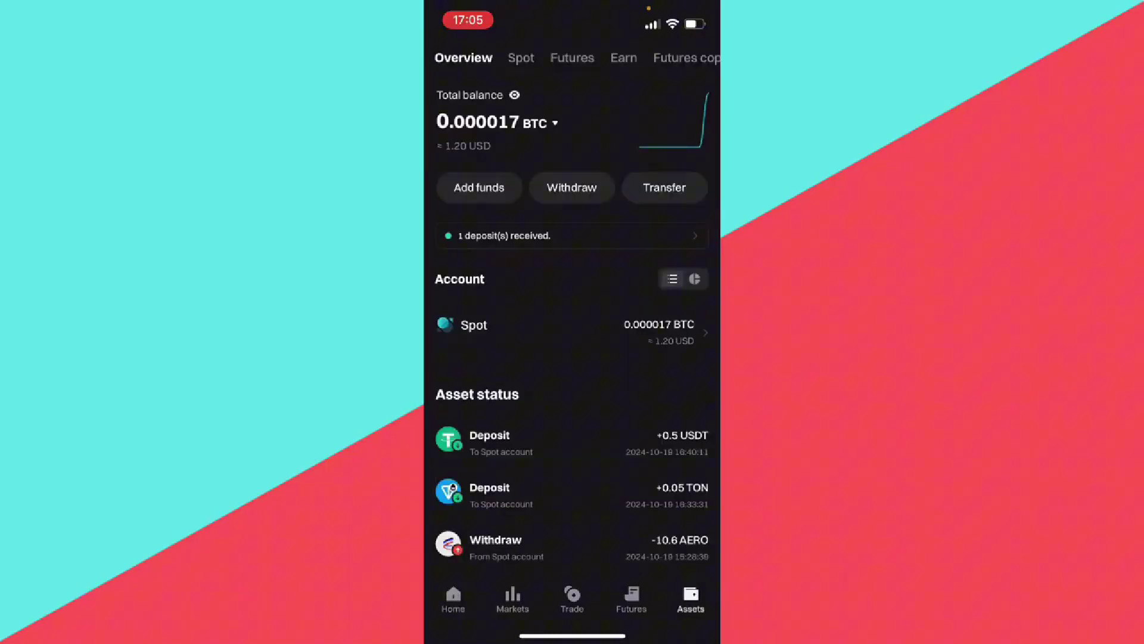
Start a crypto deposit via Add funds and choose USDT as the coin.
click(478, 186)
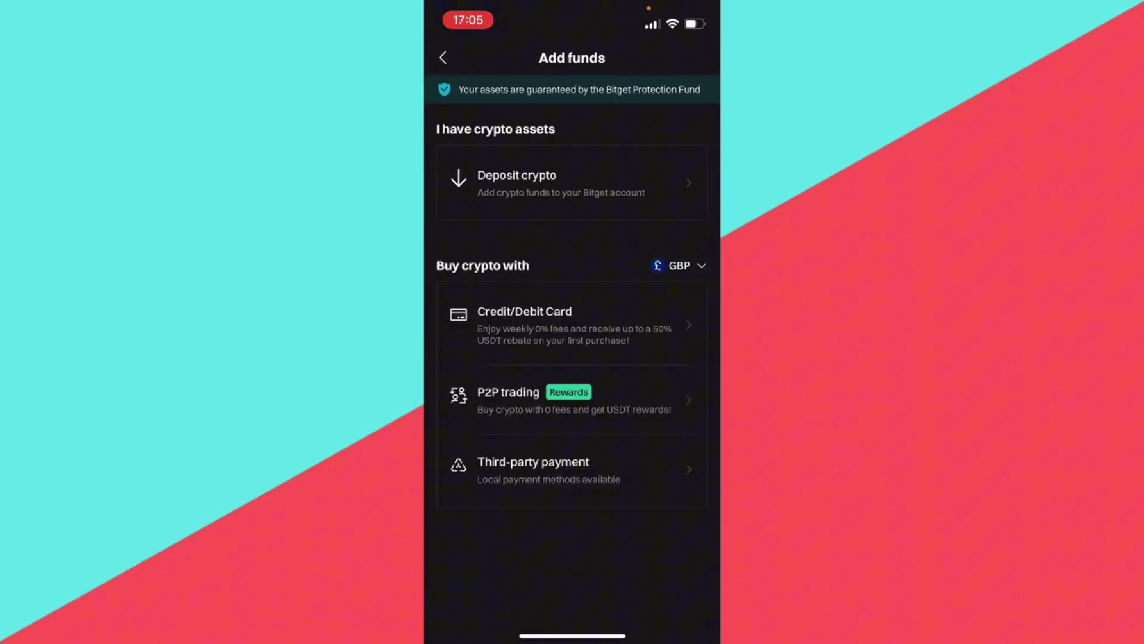
click(517, 183)
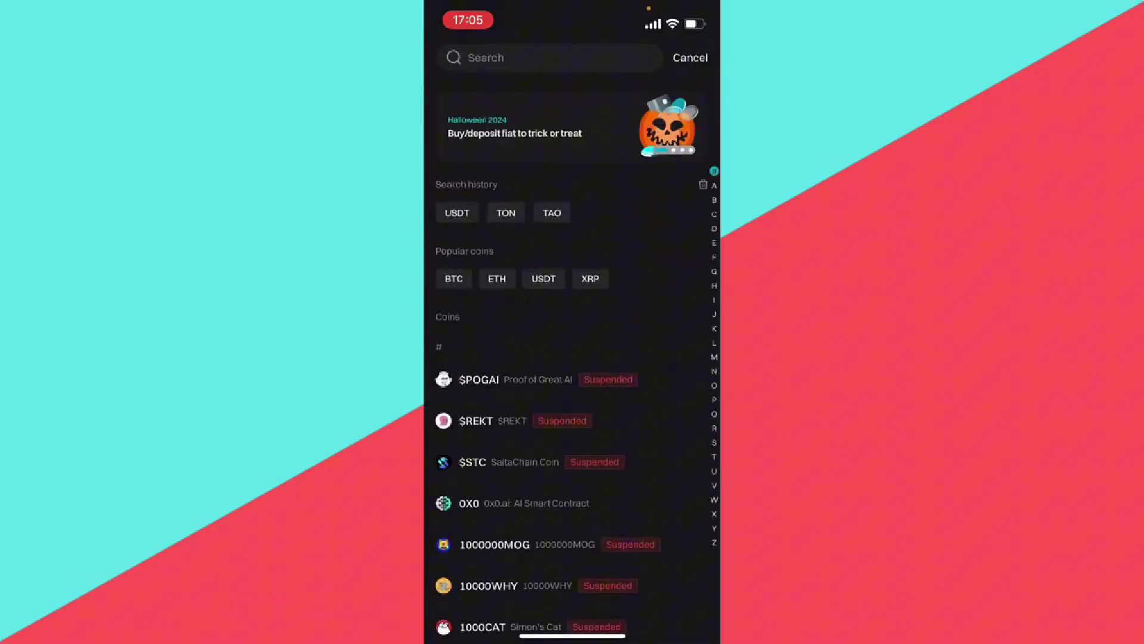
click(457, 212)
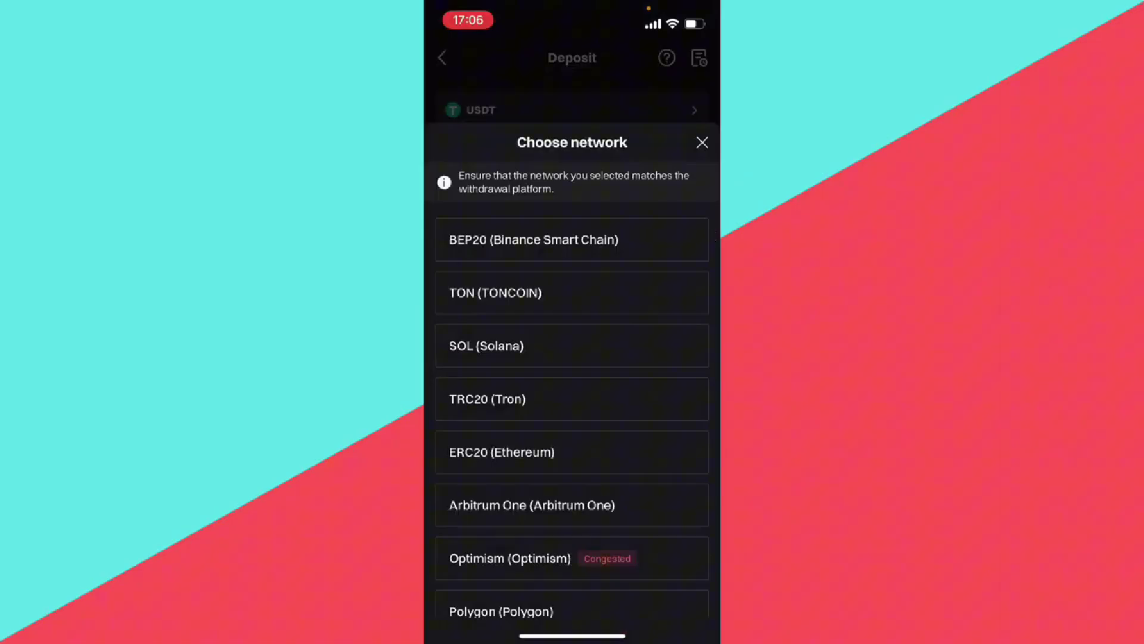
Select the TON (TONCOIN) network, accept the address reminder, and copy the deposit address.
click(495, 292)
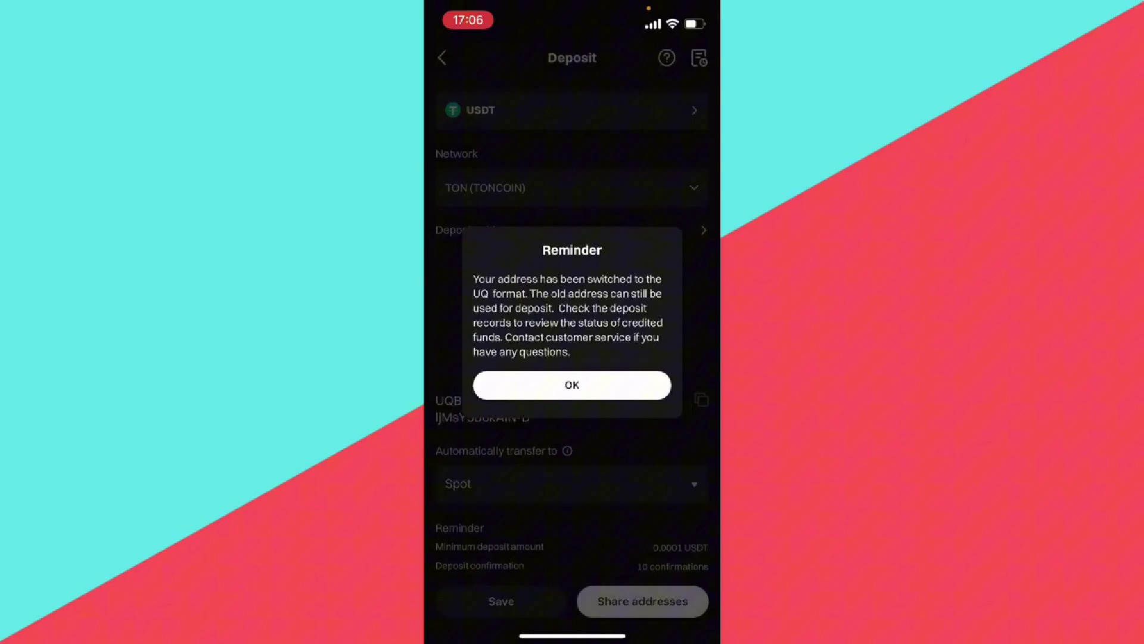
click(572, 385)
click(701, 400)
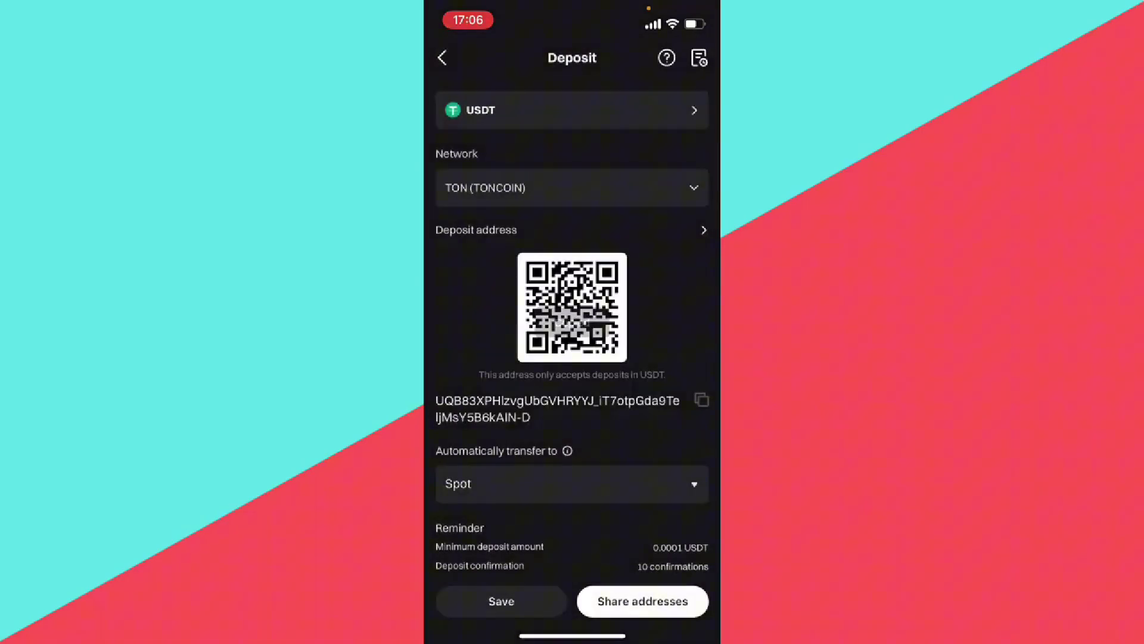
Switch from the exchange app to Bitget Wallet through the app switcher.
drag(573, 637, 572, 376)
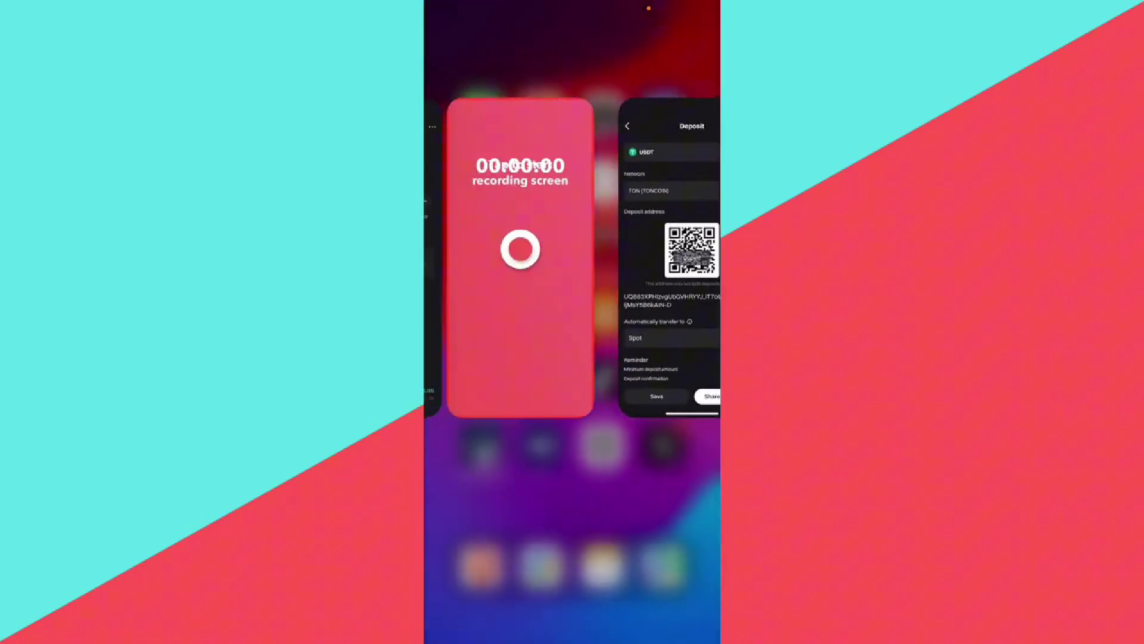
drag(501, 314, 679, 313)
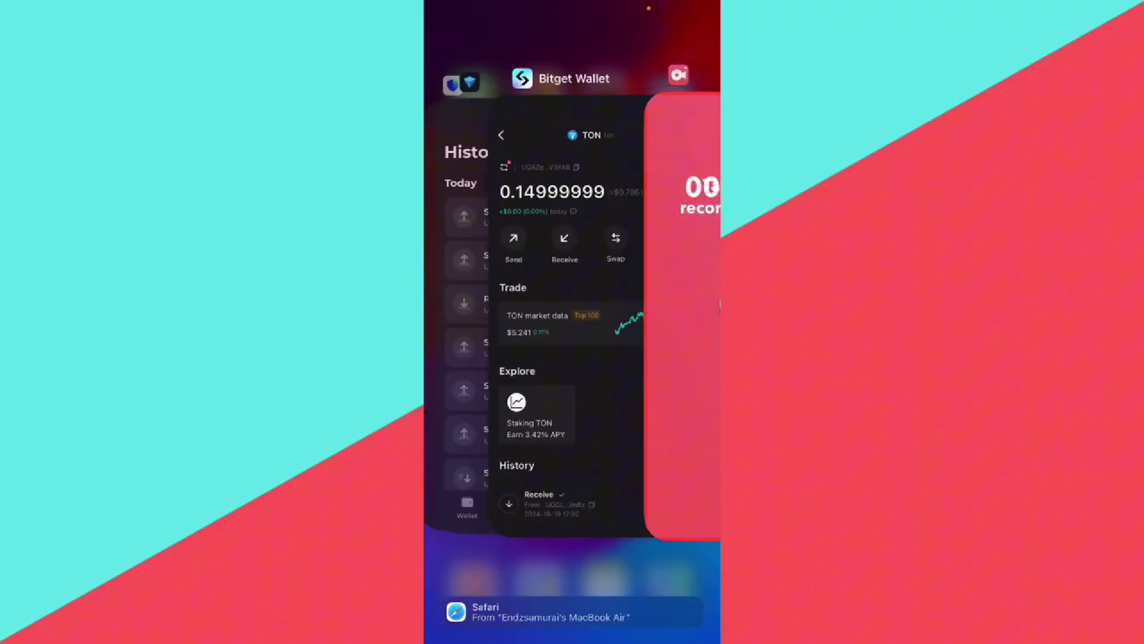
click(545, 313)
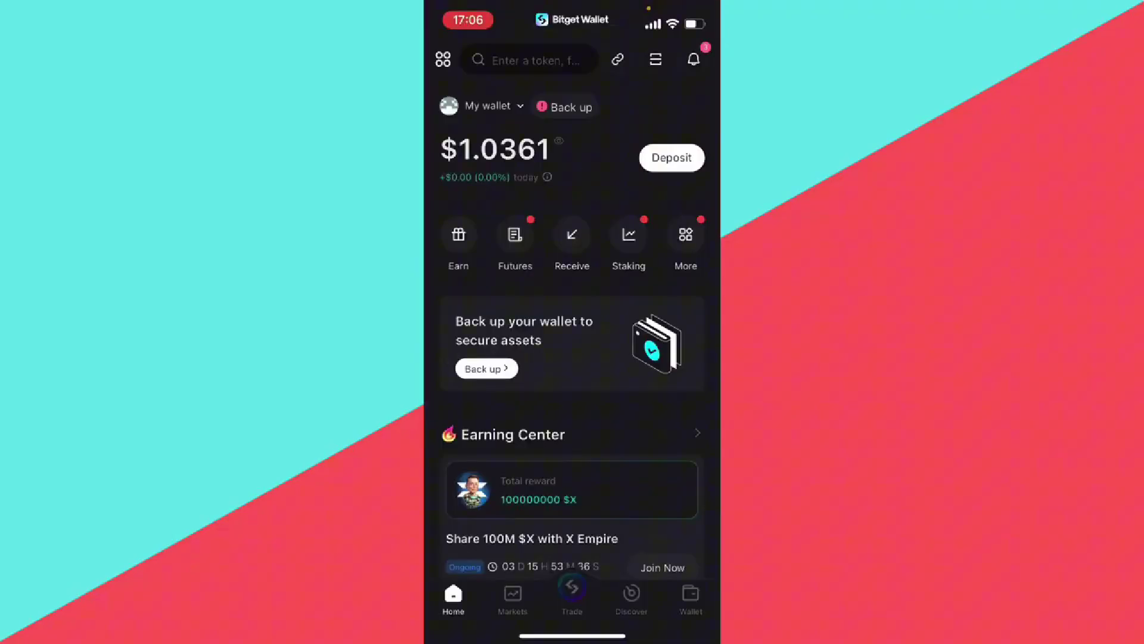
Show the wallet's token balances and begin sending a token.
click(690, 599)
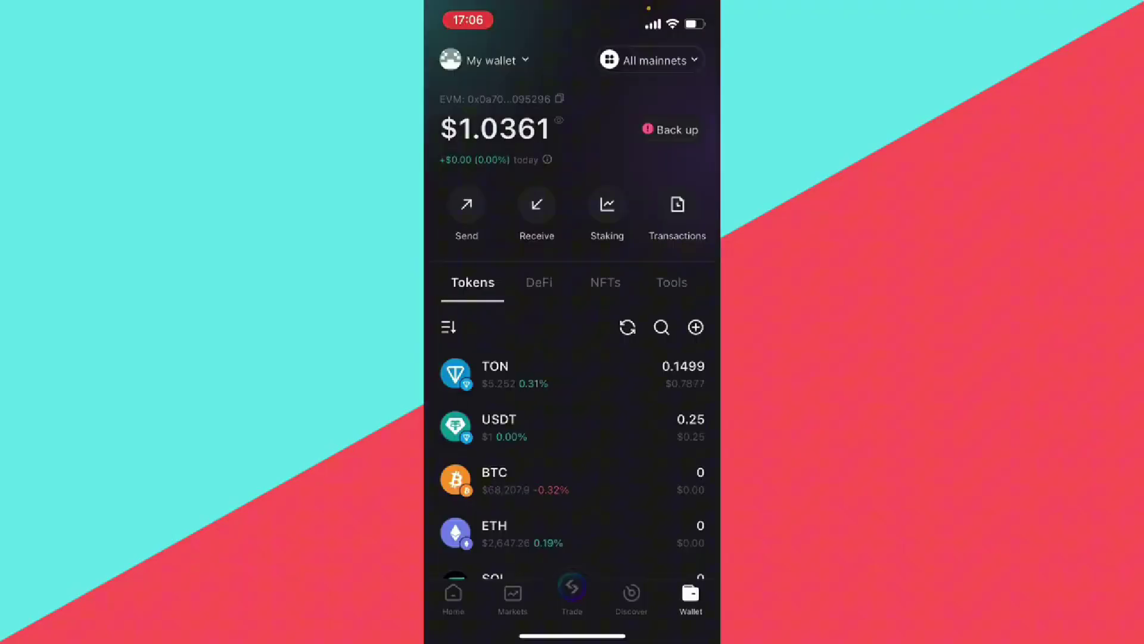
click(467, 205)
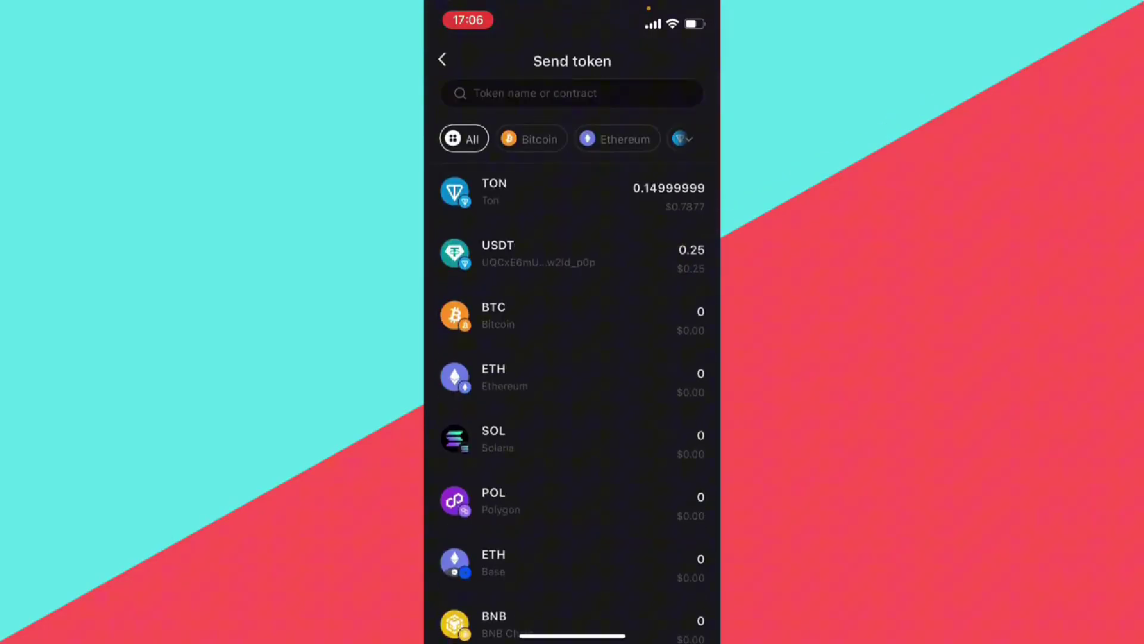
Choose USDT, paste the copied TON deposit address as recipient, and enter 0.125 as the amount.
click(498, 253)
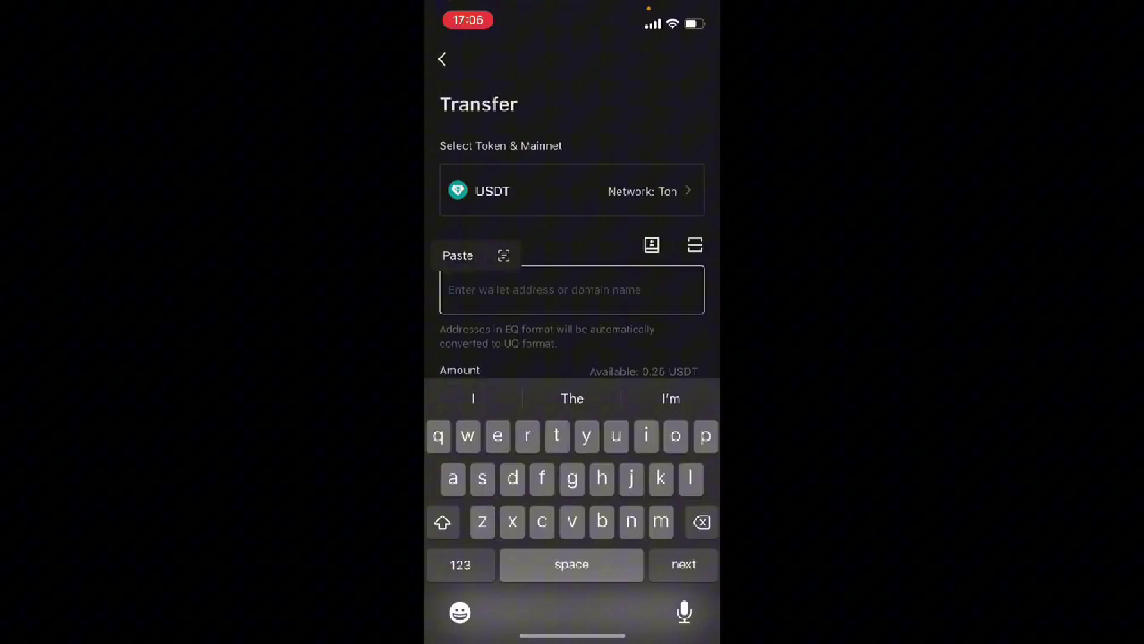
click(458, 254)
click(572, 392)
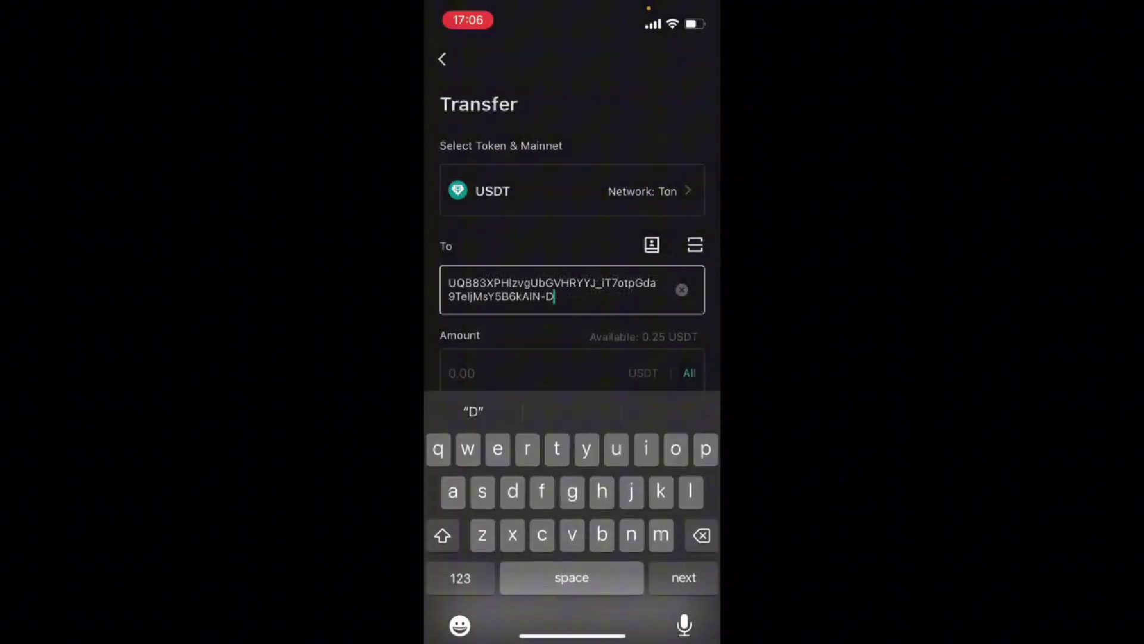
text(0)
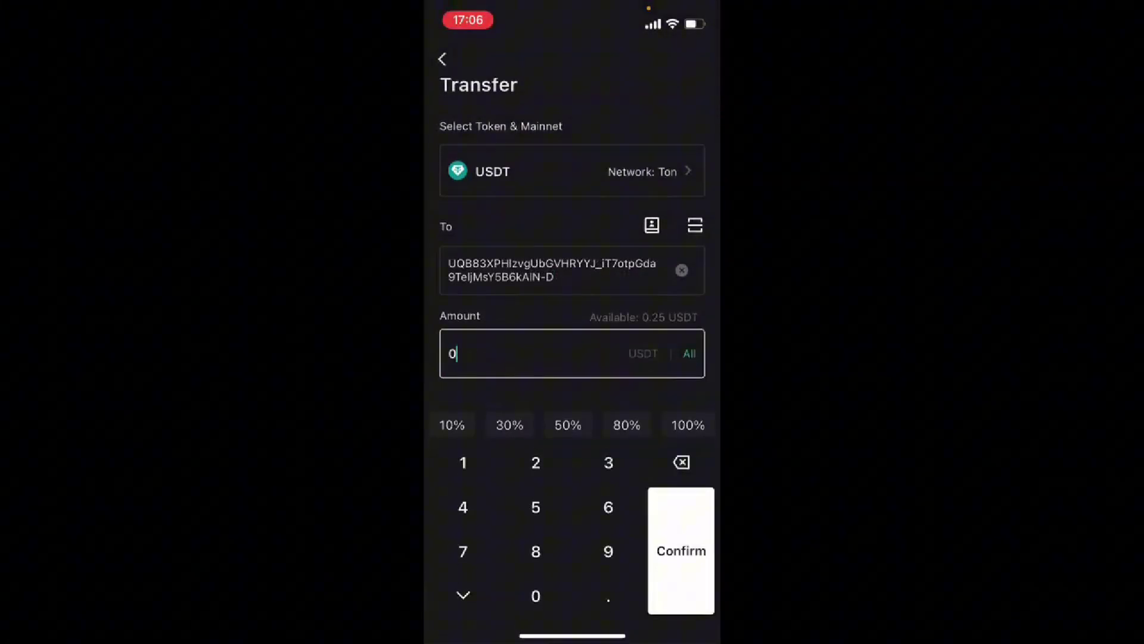
text(.125)
click(681, 551)
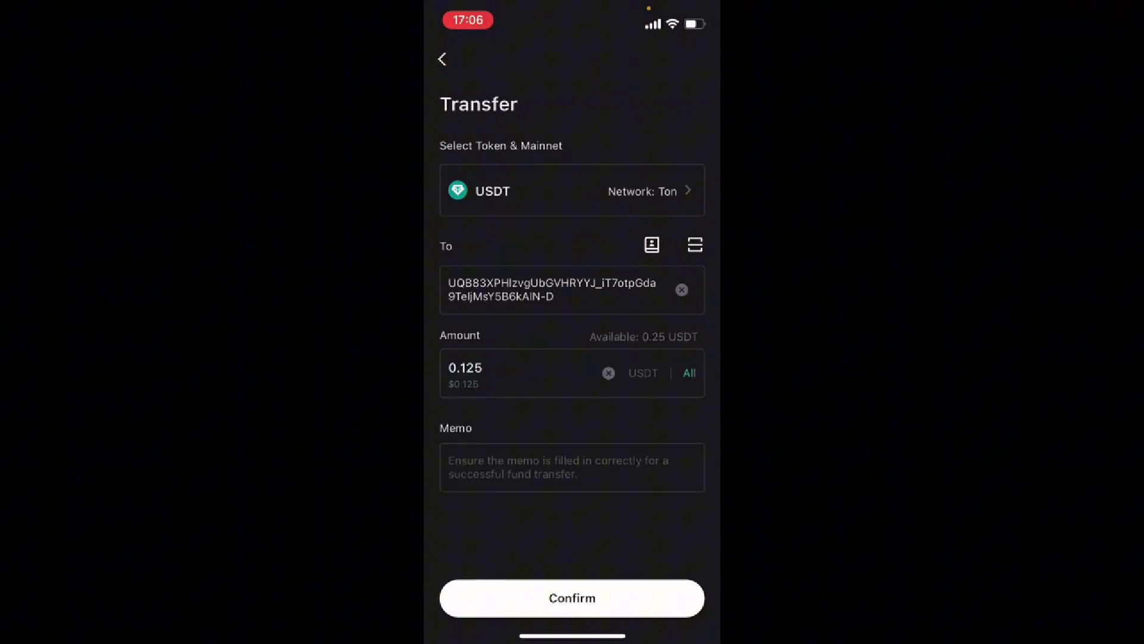
Review the 0.125 USDT transfer details and confirm to approve the transaction.
click(572, 597)
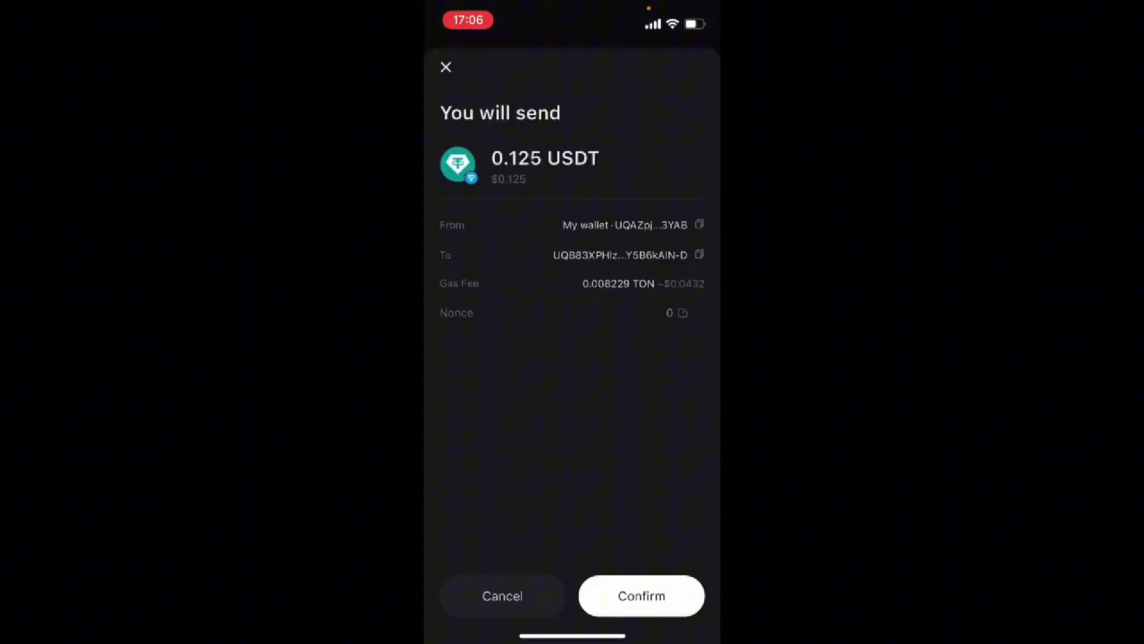
click(641, 596)
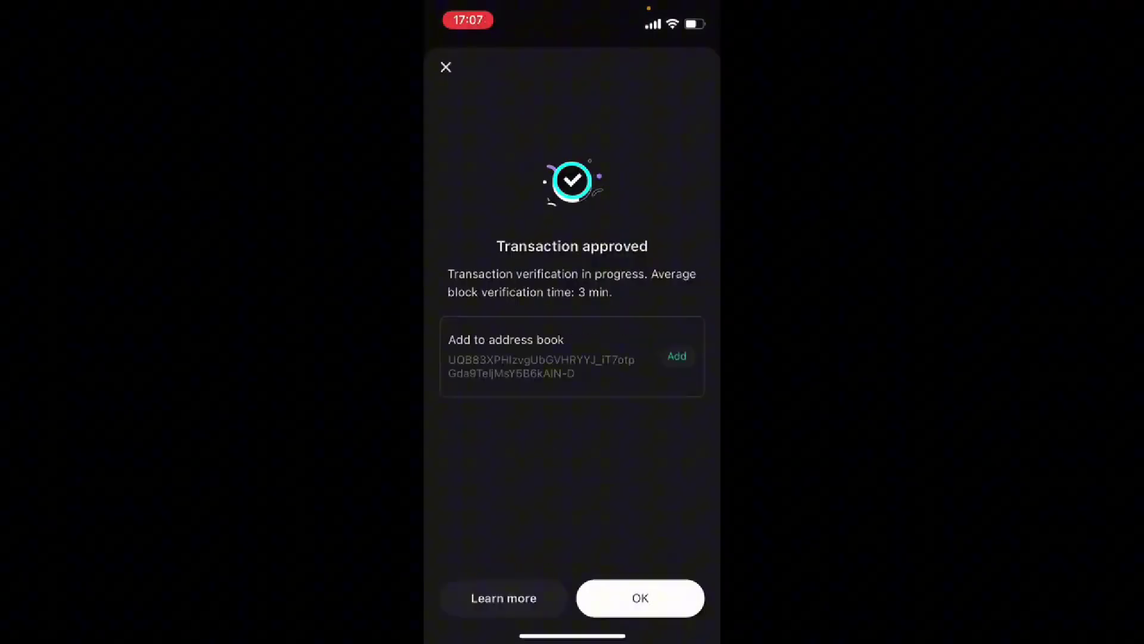